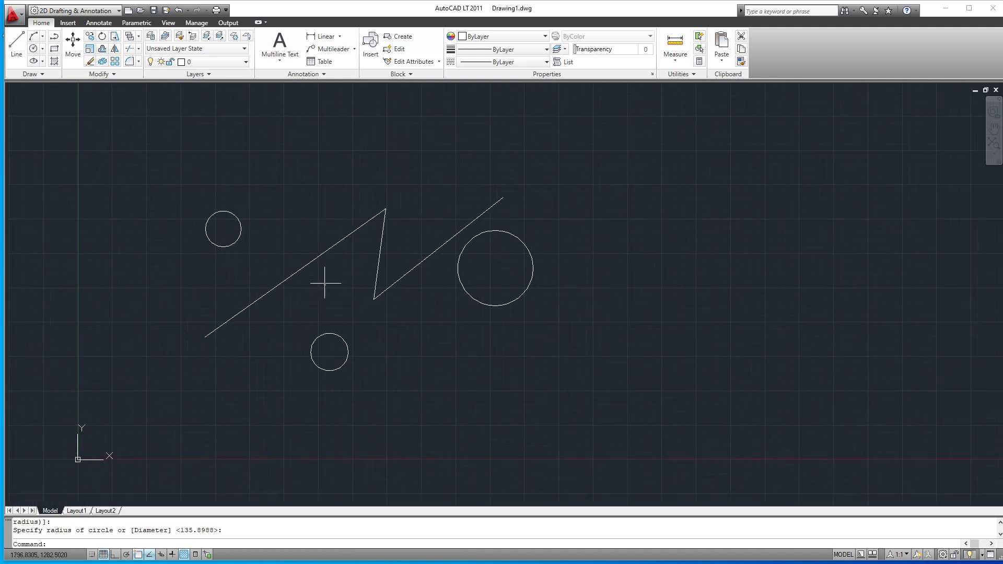
Examine the circles and zigzag lines both close up and from a distance around the drawing
middle_drag(346, 288, 458, 292)
scroll(458, 291, up, 3)
scroll(459, 291, down, 2)
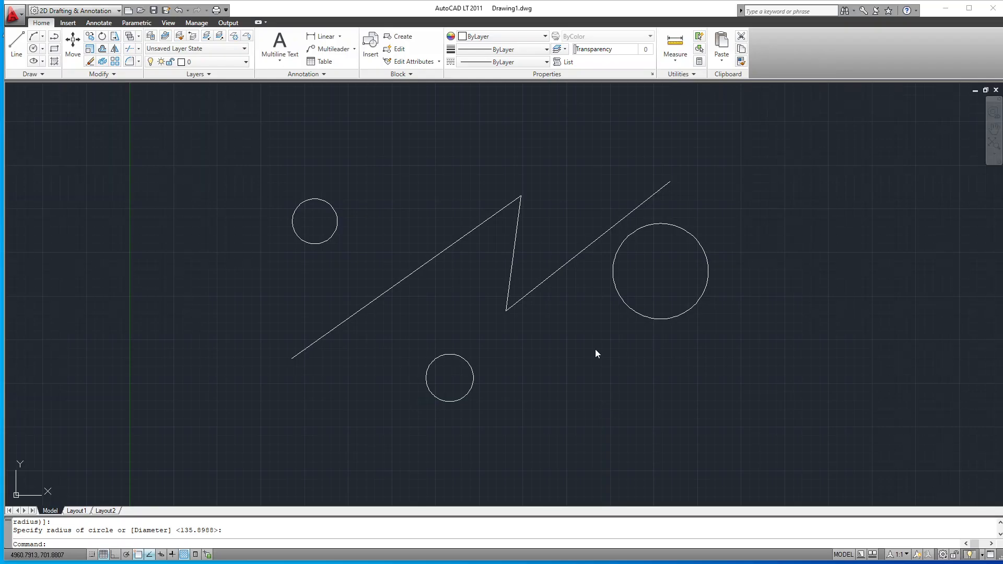
middle_drag(573, 347, 676, 358)
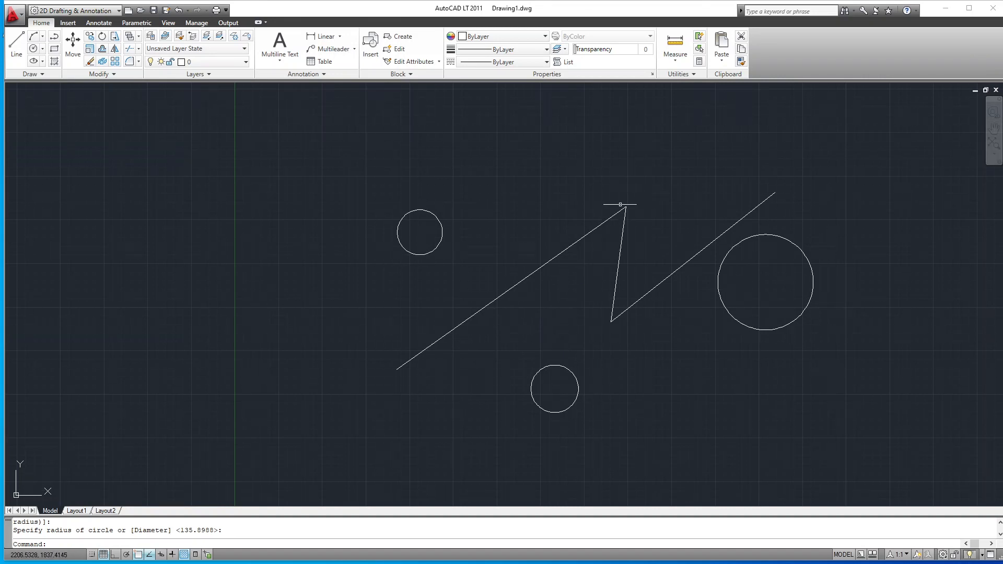
scroll(630, 205, up, 4)
scroll(627, 206, down, 5)
scroll(611, 276, up, 5)
scroll(611, 277, down, 8)
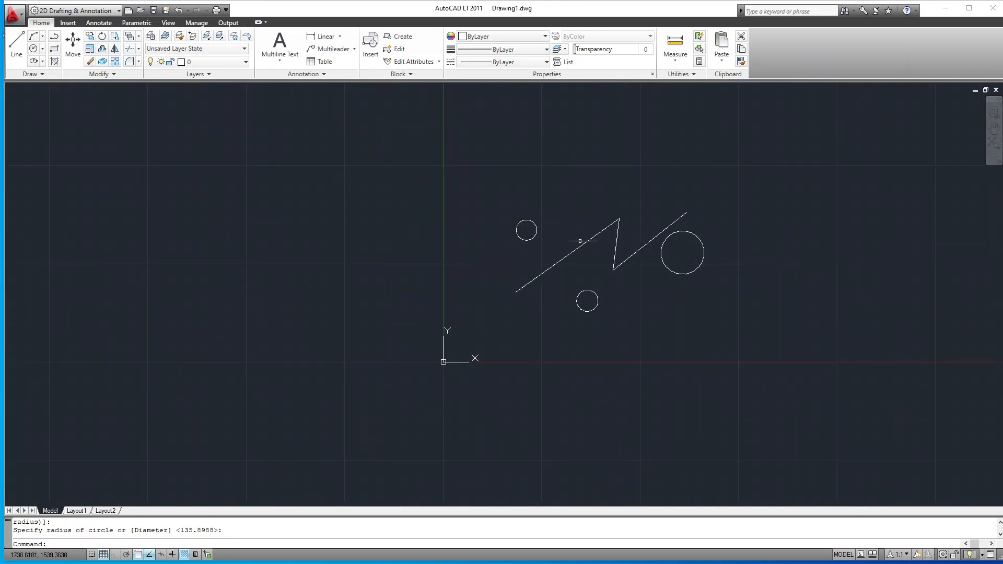
scroll(525, 228, up, 10)
scroll(523, 228, down, 4)
scroll(523, 228, down, 6)
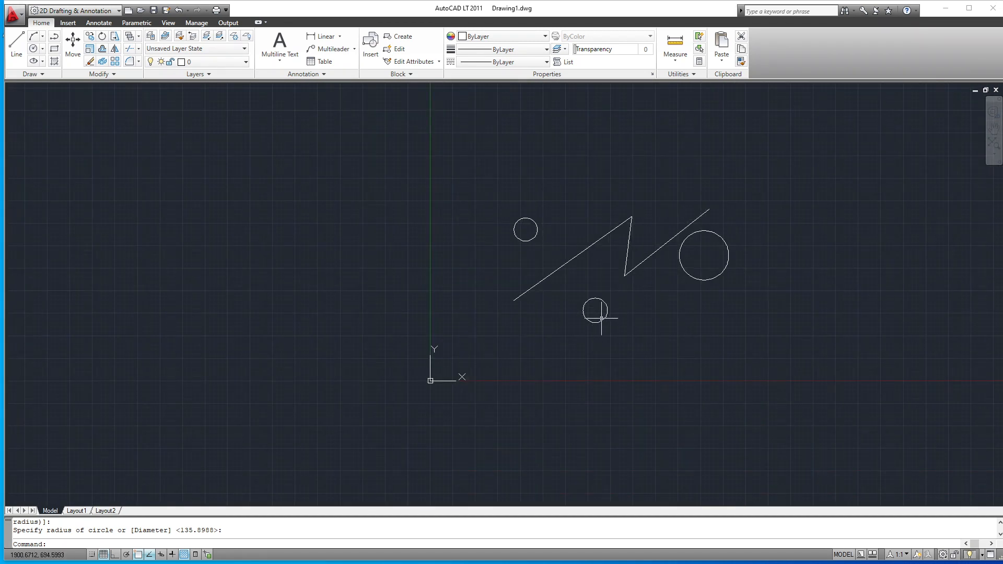
scroll(601, 318, up, 8)
scroll(602, 318, down, 6)
scroll(601, 318, down, 2)
scroll(699, 219, up, 8)
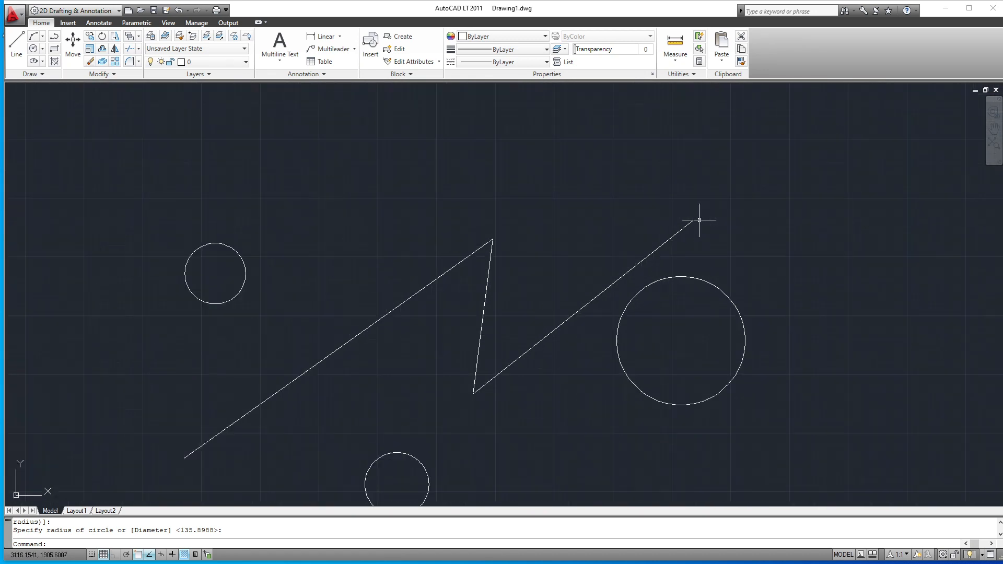
scroll(698, 220, down, 7)
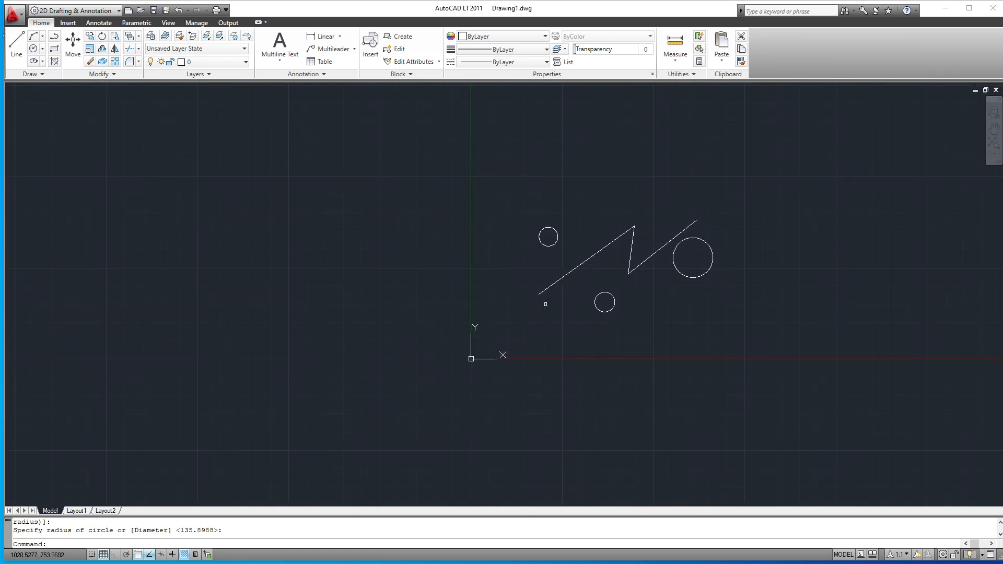
scroll(537, 298, up, 6)
scroll(537, 298, down, 5)
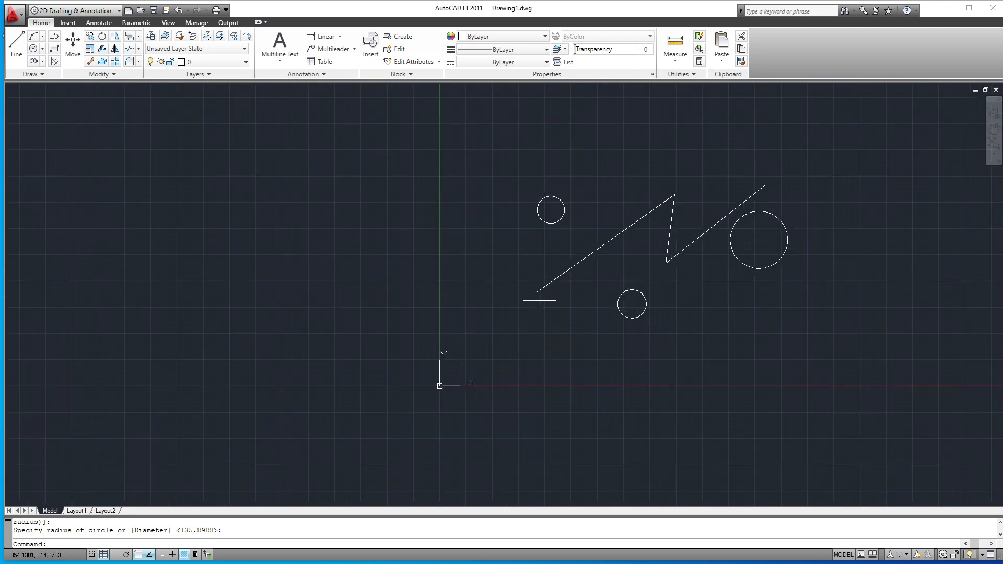
scroll(220, 234, up, 5)
scroll(220, 233, down, 6)
scroll(515, 211, up, 3)
scroll(515, 210, up, 3)
scroll(481, 205, down, 6)
mouse_move(481, 205)
middle_down()
mouse_move(533, 237)
mouse_move(566, 228)
middle_up()
scroll(491, 247, up, 2)
scroll(491, 247, up, 2)
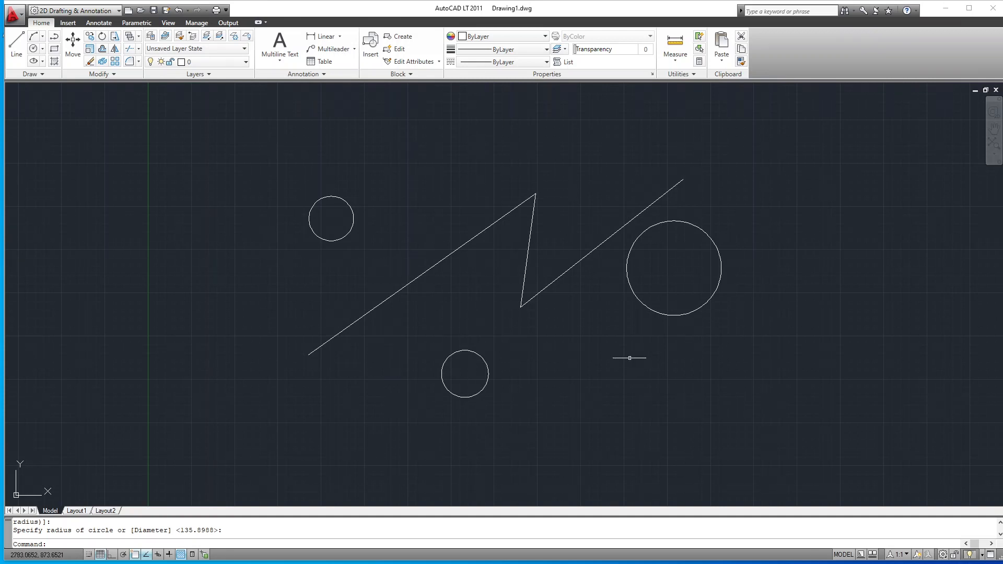
Draw a freehand zigzag of three connected line segments below and to the right of the existing shapes
text(l)
key(Return)
click(506, 445)
click(624, 320)
click(773, 451)
click(880, 307)
key(Escape)
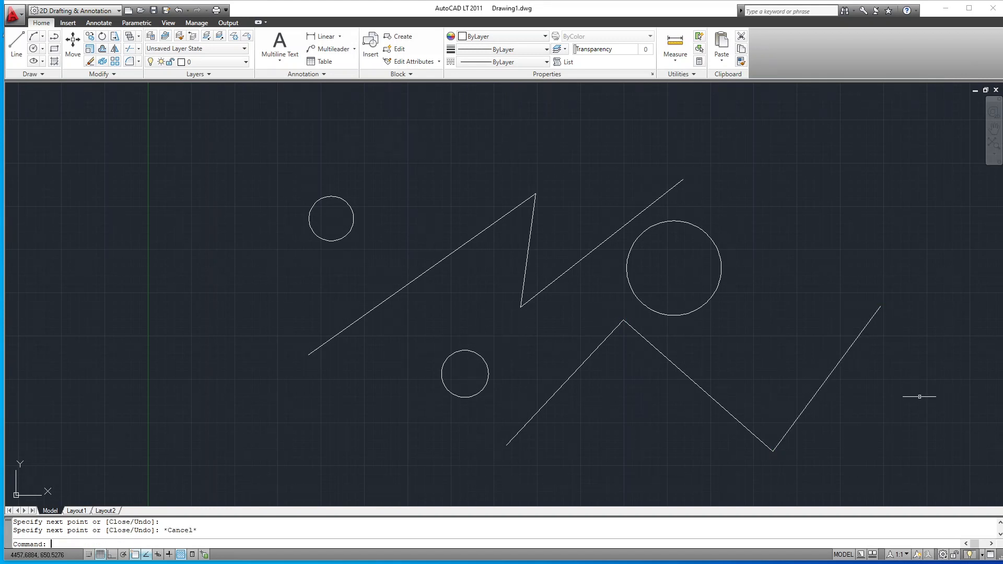
Erase all the circles and zigzag lines from the drawing
click(876, 425)
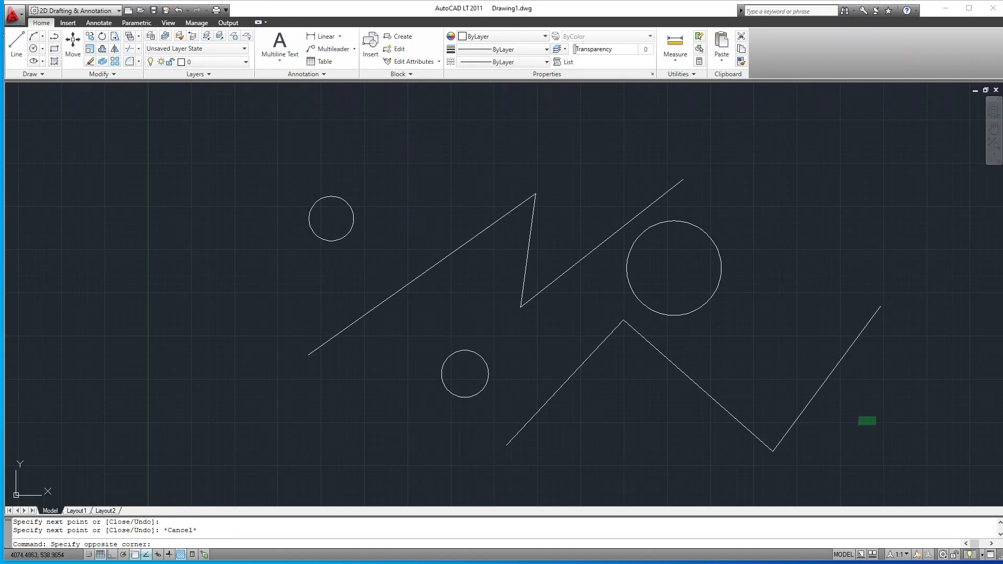
click(277, 192)
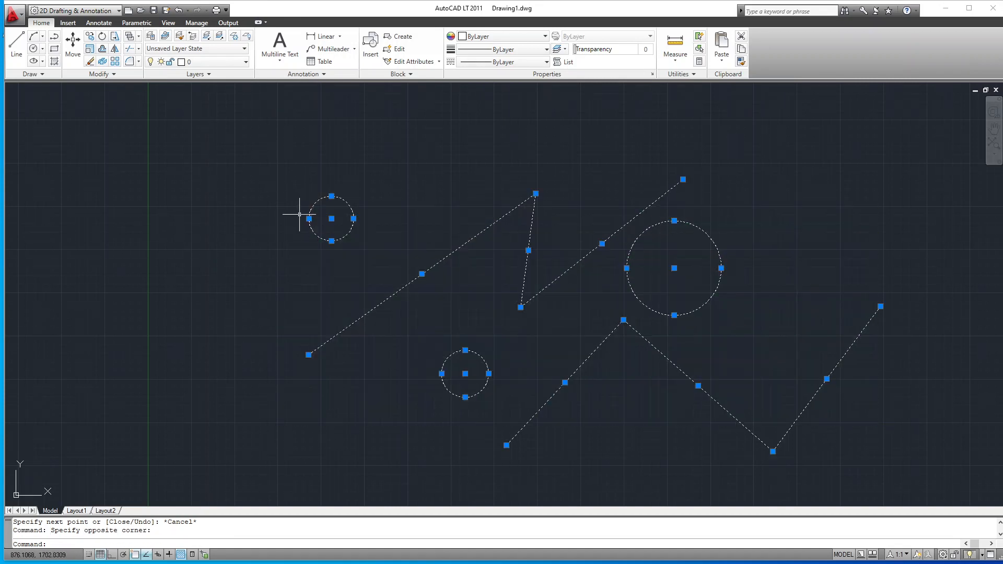
key(Delete)
Draw a roughly horizontal line 25 units long in the empty drawing, without constraining its direction
middle_drag(368, 264, 307, 230)
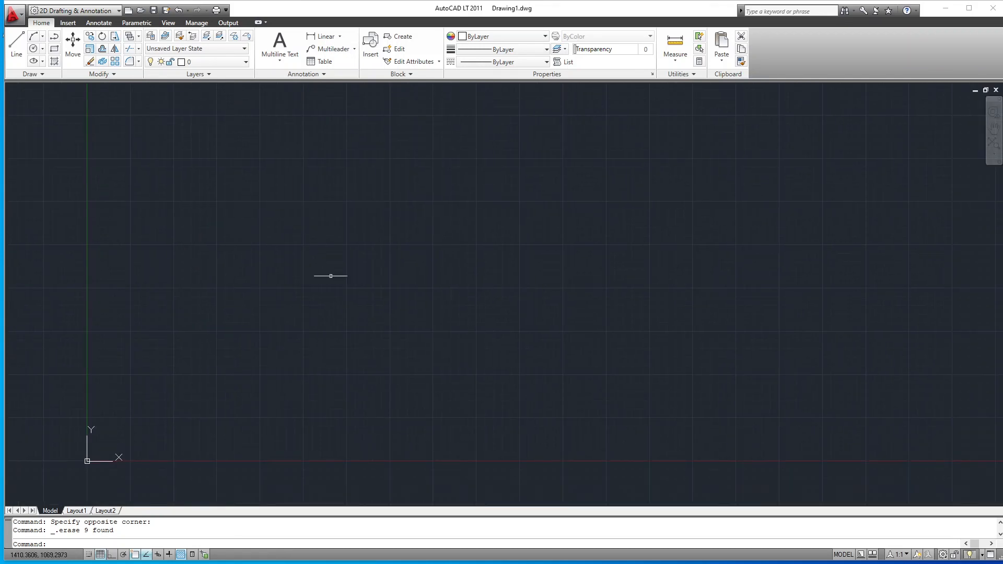
text(l)
key(Return)
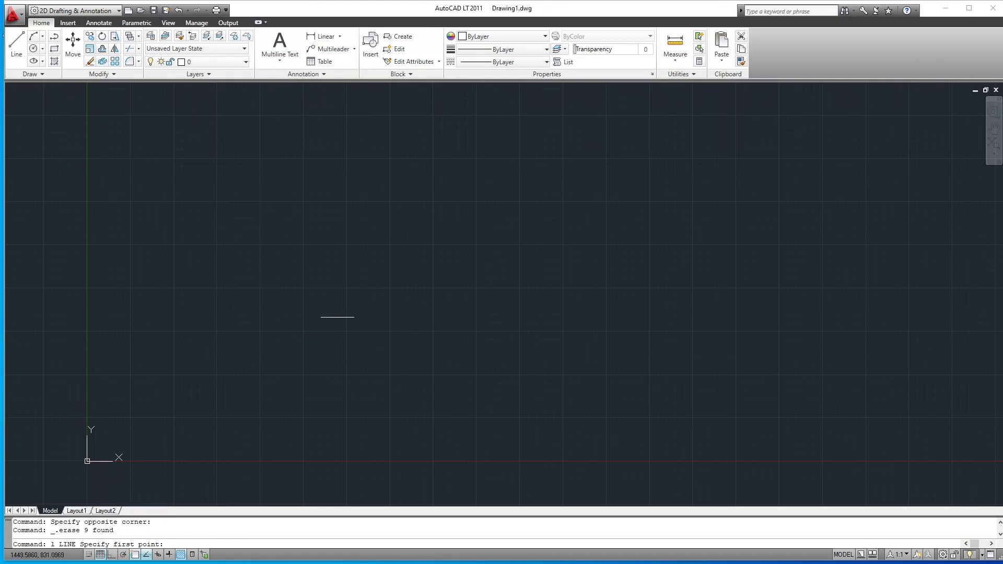
click(327, 311)
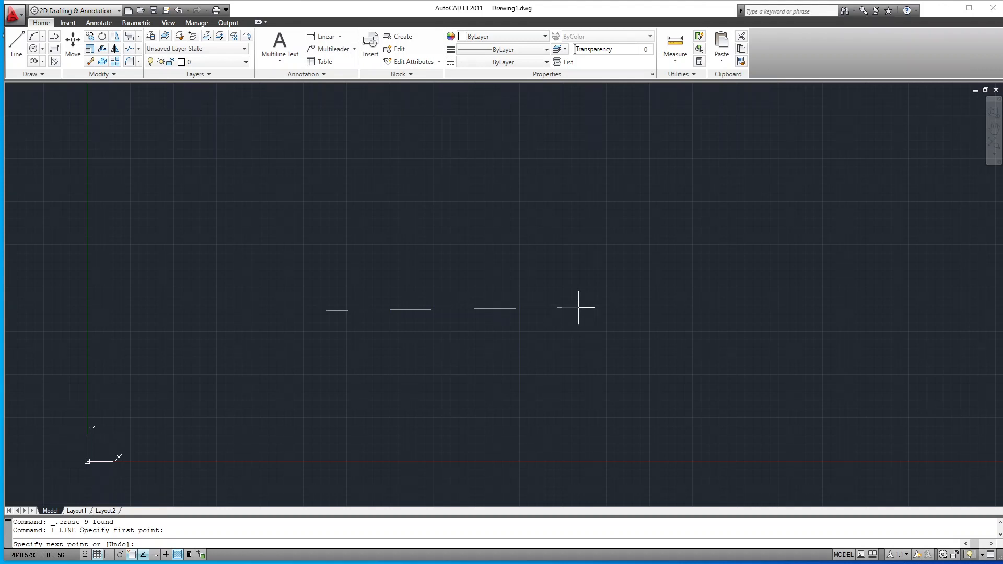
text(25)
key(Return)
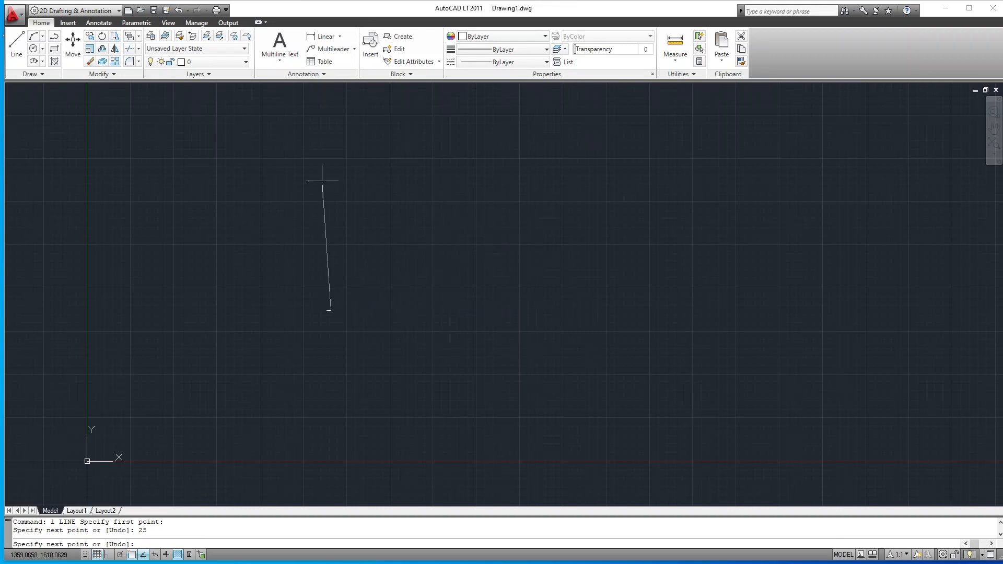
Continue the line upward, to the left and back down with three 25-unit segments to form a rough square
scroll(320, 307, up, 5)
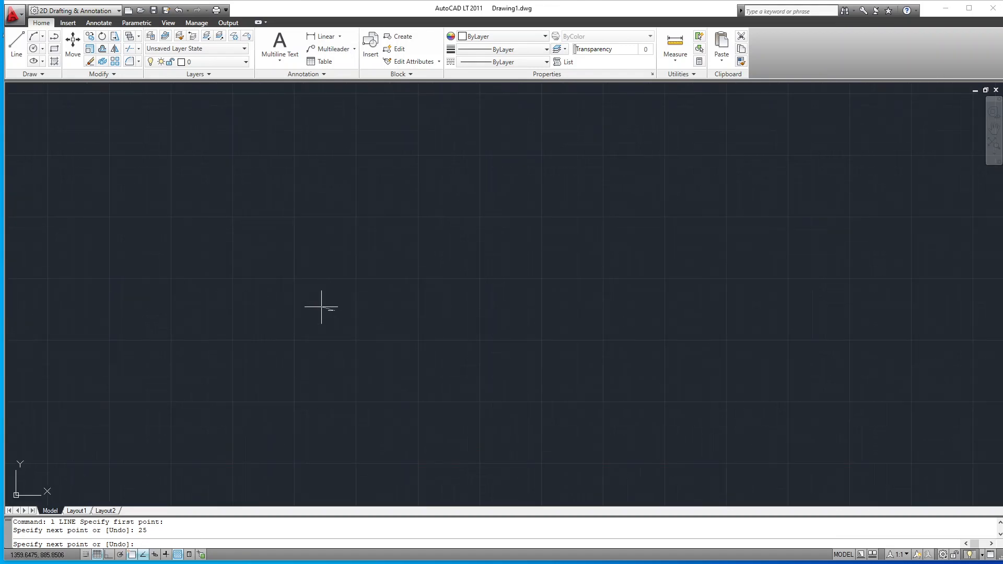
scroll(418, 323, up, 6)
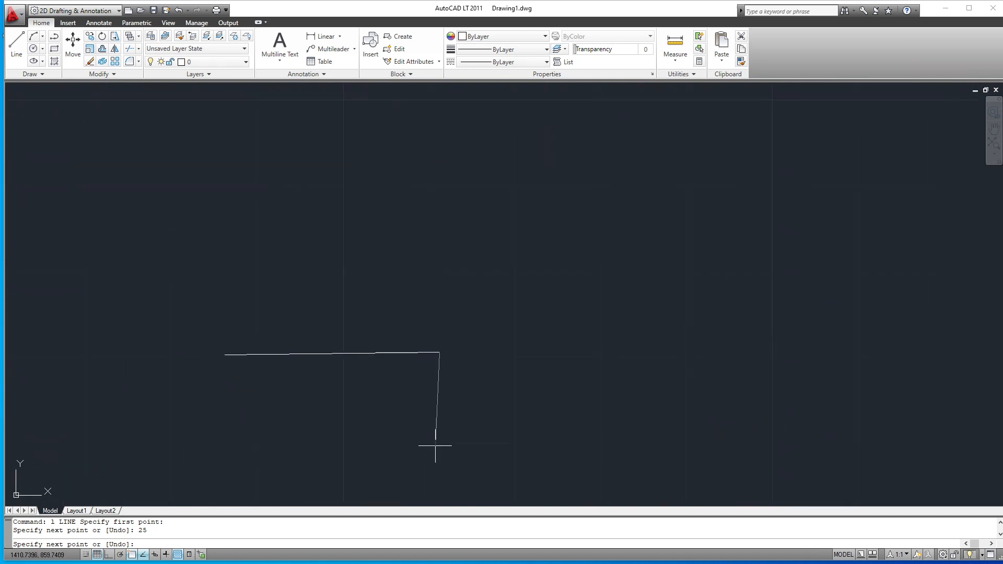
scroll(566, 436, down, 2)
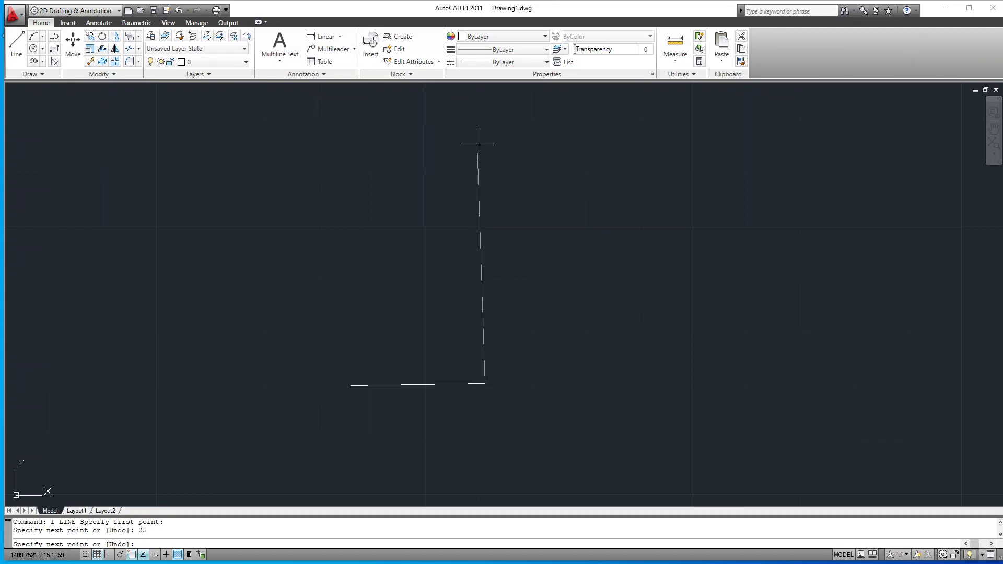
text(25)
key(Return)
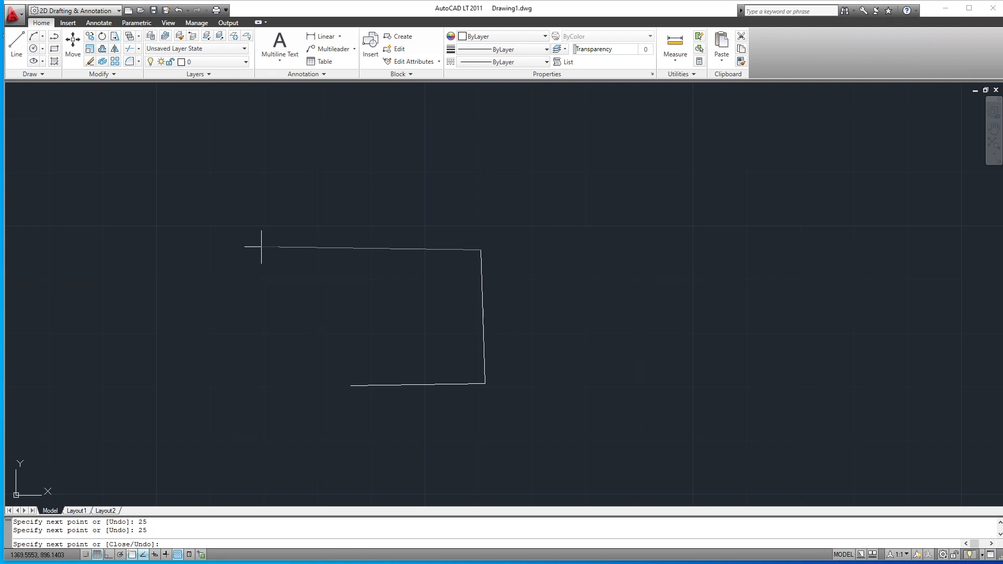
text(25)
key(Return)
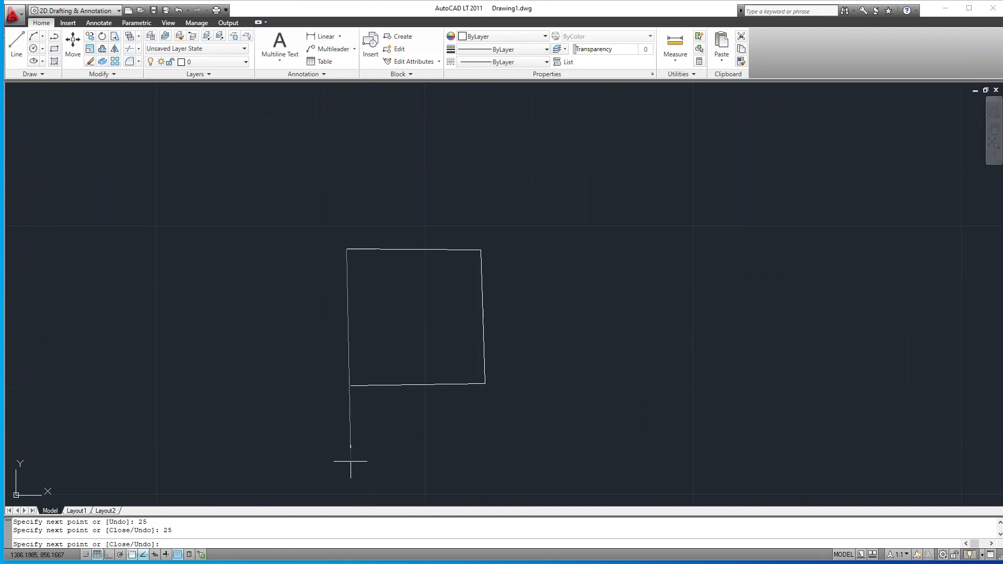
text(25)
key(Return)
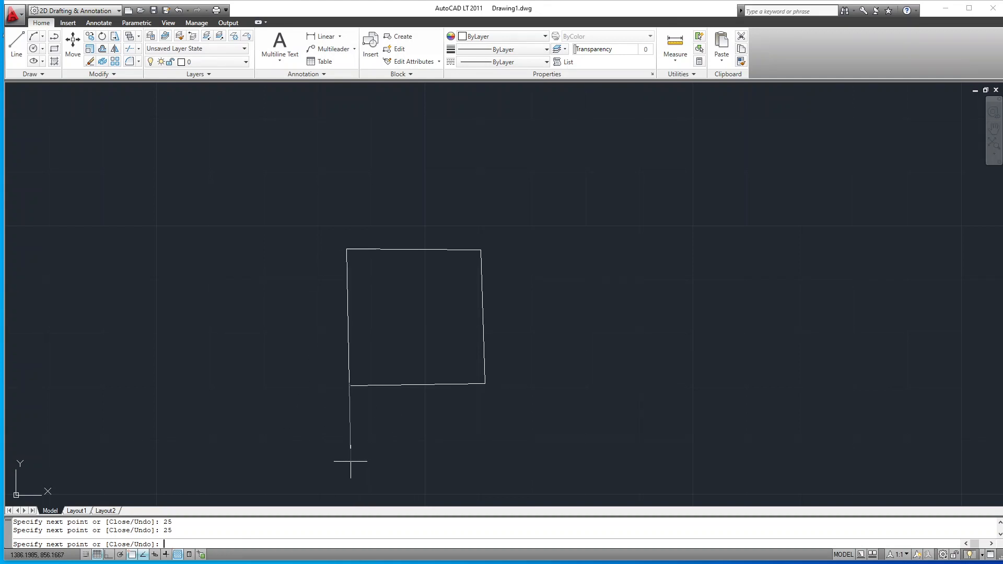
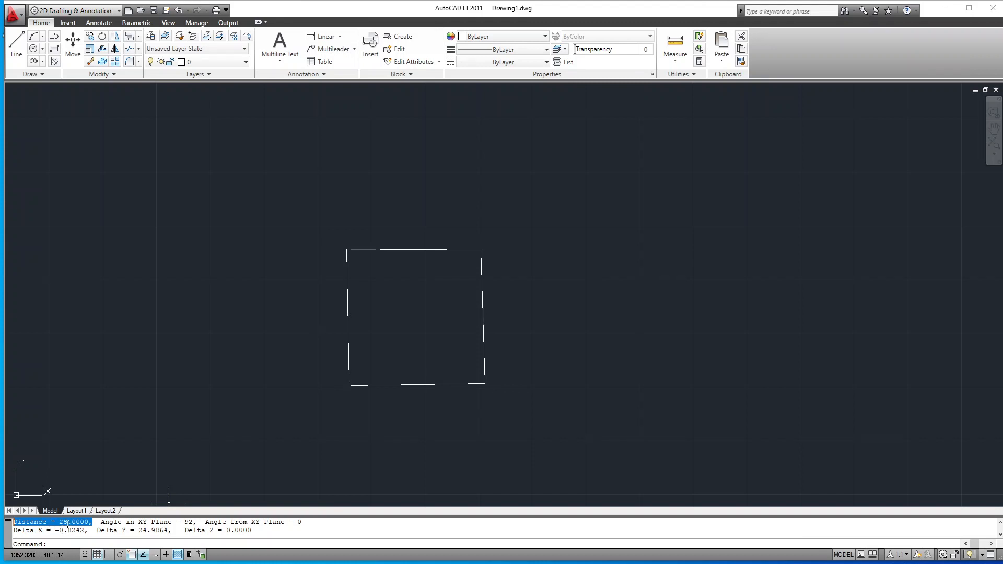
Review the reported distance and delta values, and inspect the square's lower-left corner up close
drag(259, 530, 35, 544)
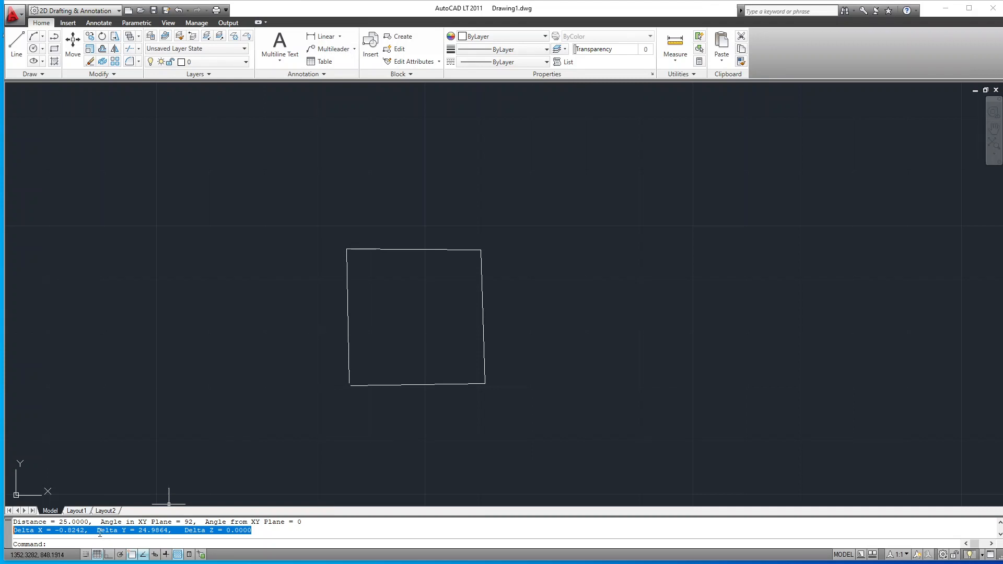
drag(90, 520, 15, 520)
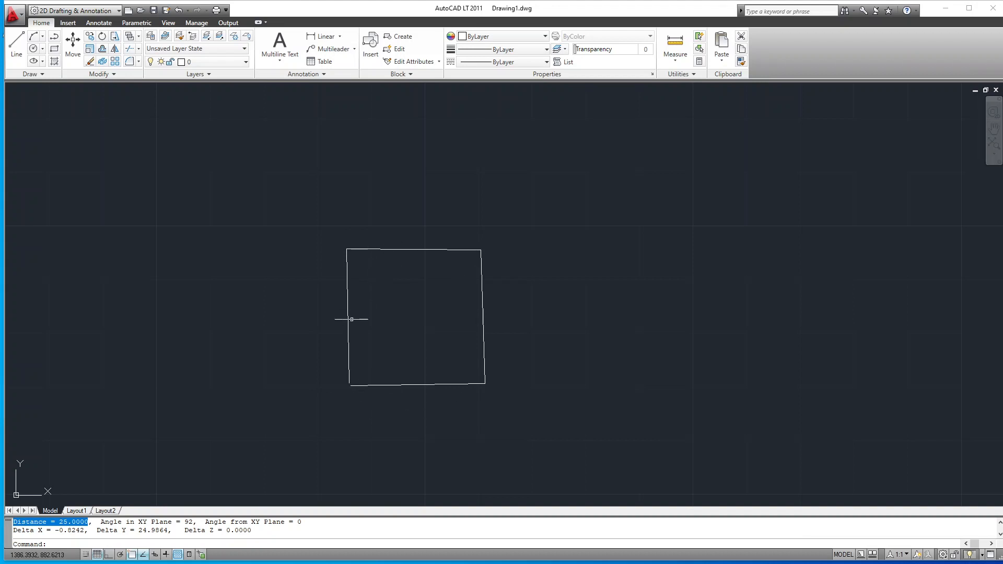
scroll(350, 385, up, 5)
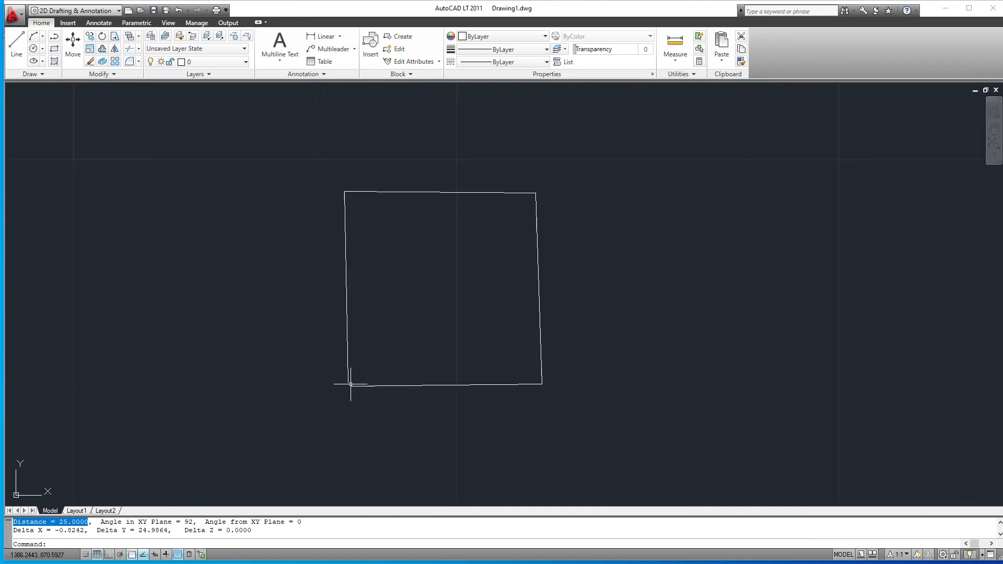
scroll(332, 402, down, 4)
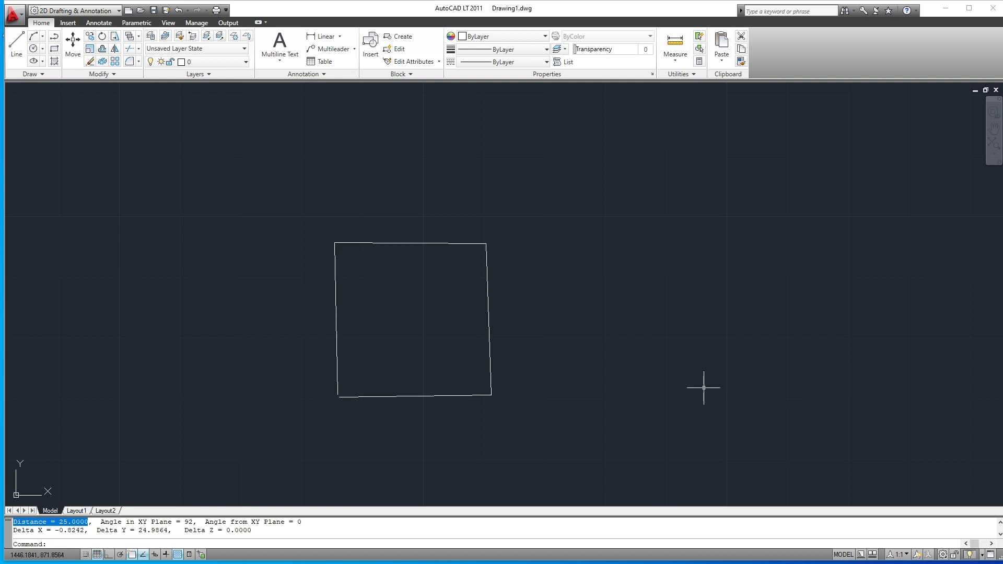
Start a new line to the right of the rough square and turn Ortho mode on
middle_drag(705, 390, 597, 339)
key(Return)
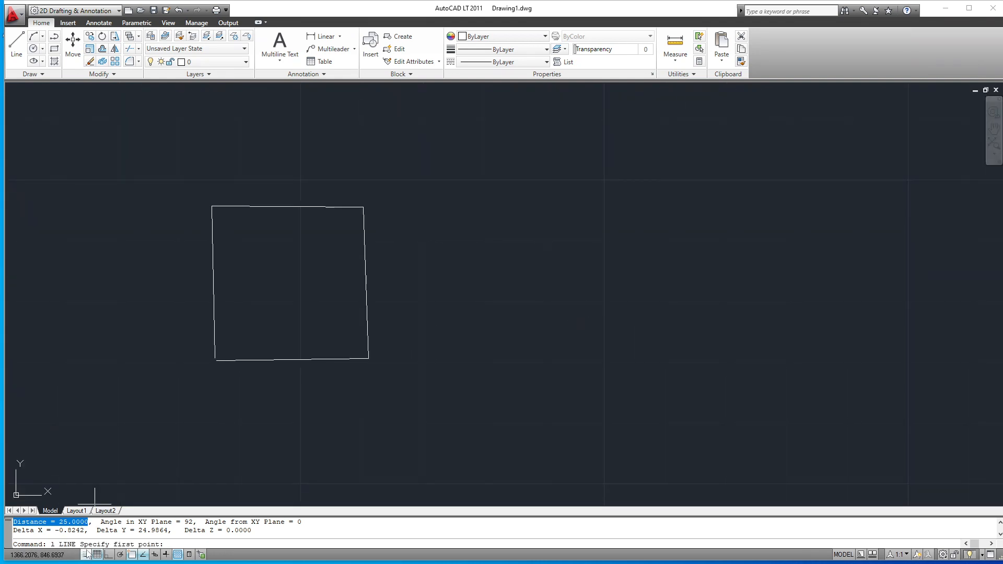
click(462, 357)
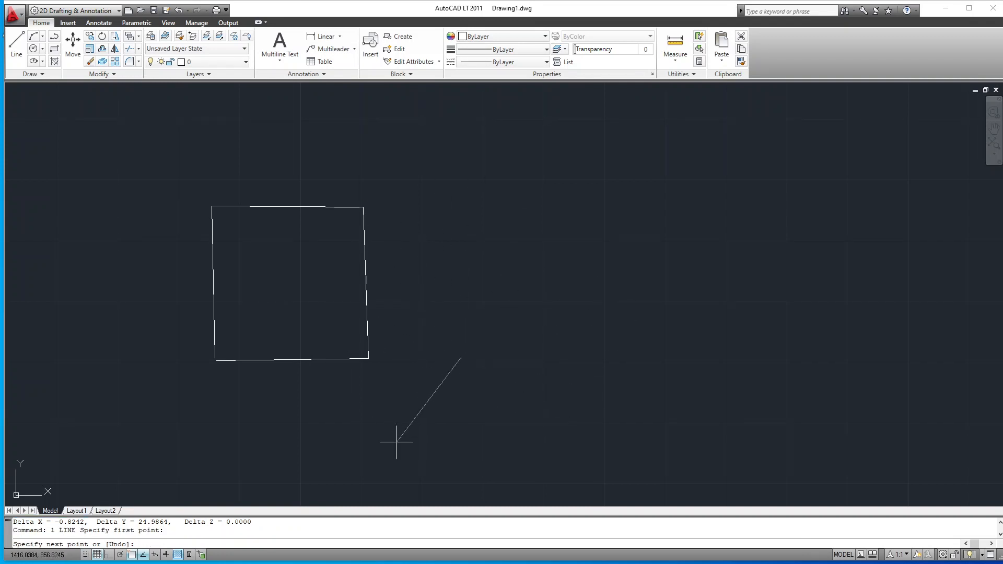
click(109, 555)
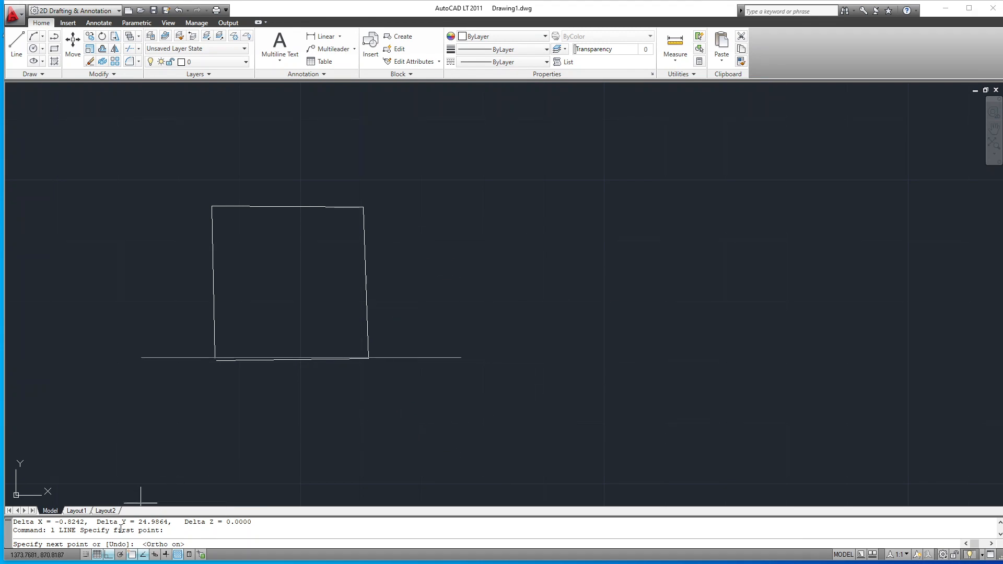
click(108, 555)
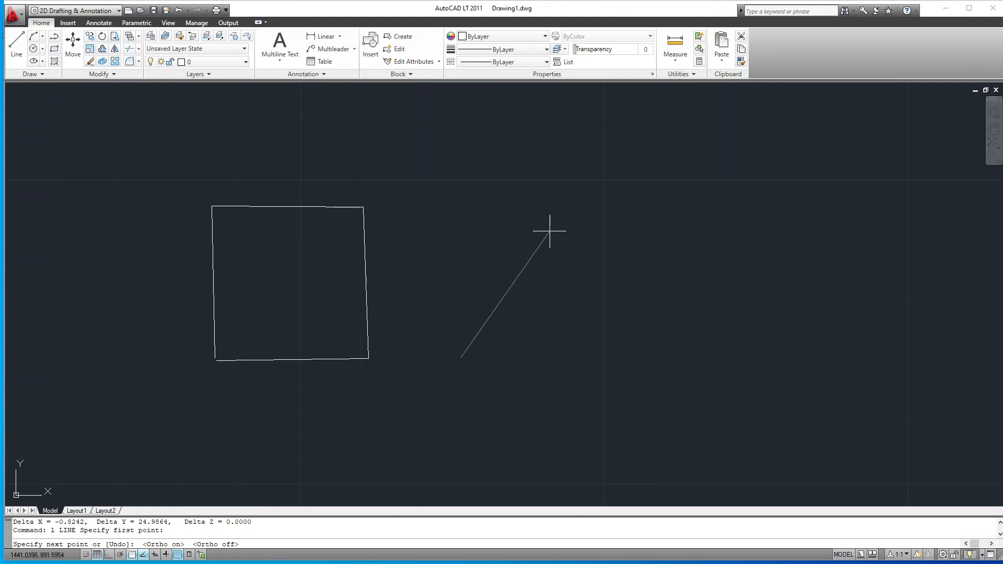
key(F8)
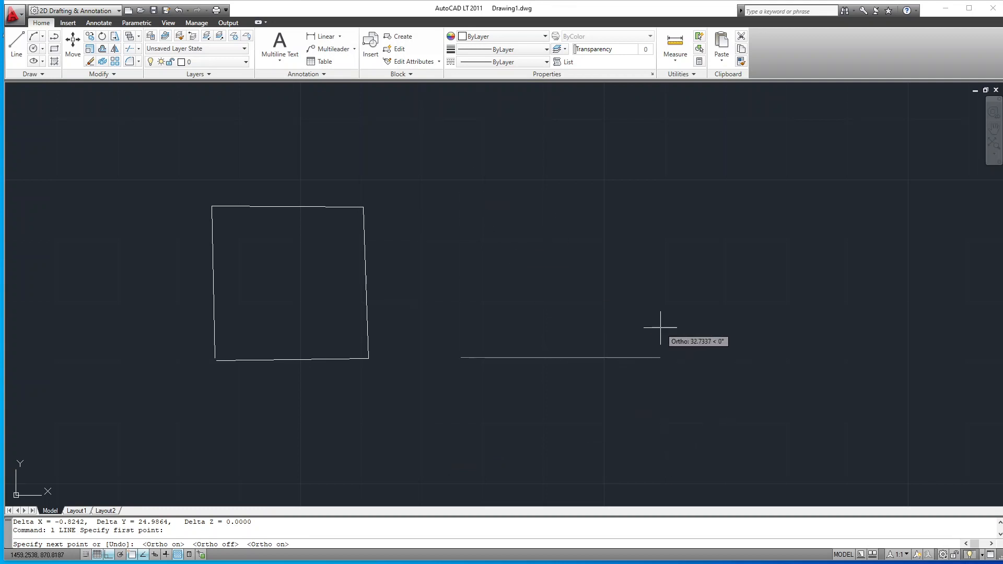
key(F8)
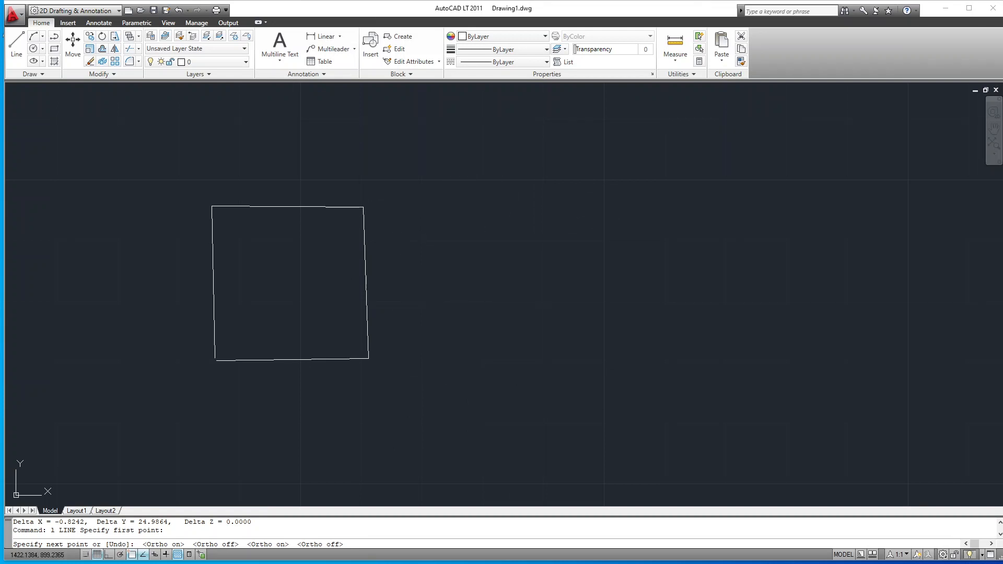
key(F8)
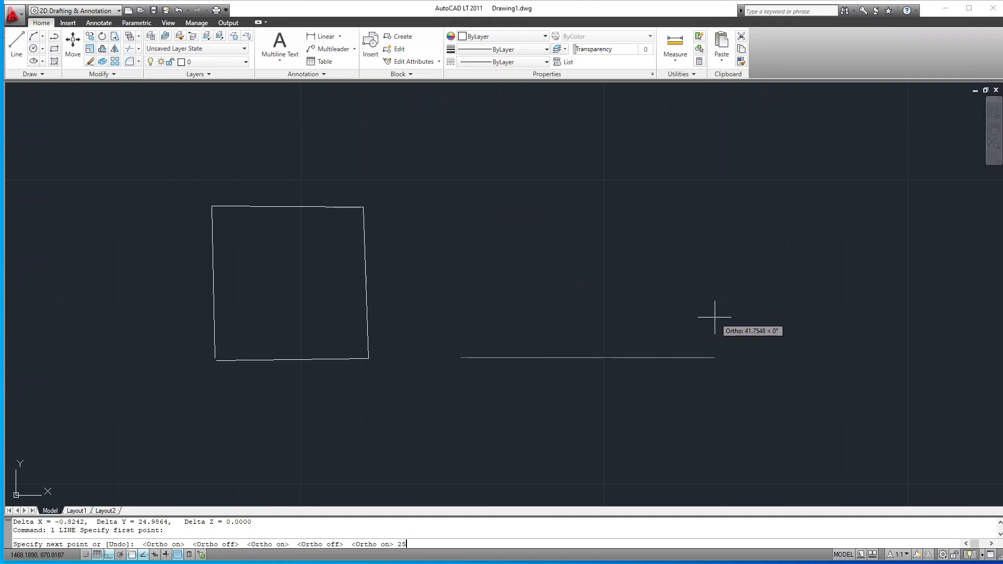
Draw four orthogonal 25-unit sides going right, up, left and down to form a square, and end the line
key(Return)
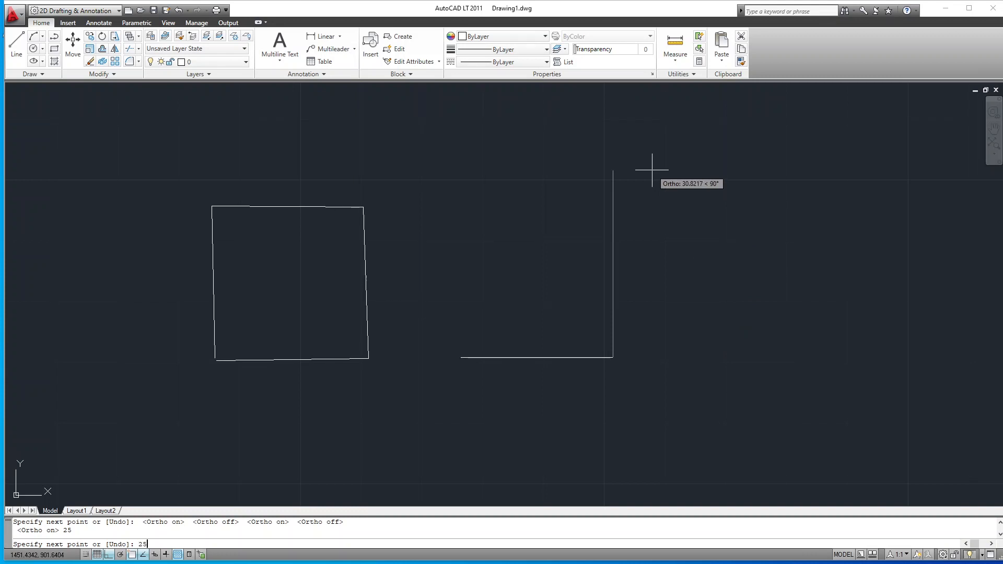
key(Return)
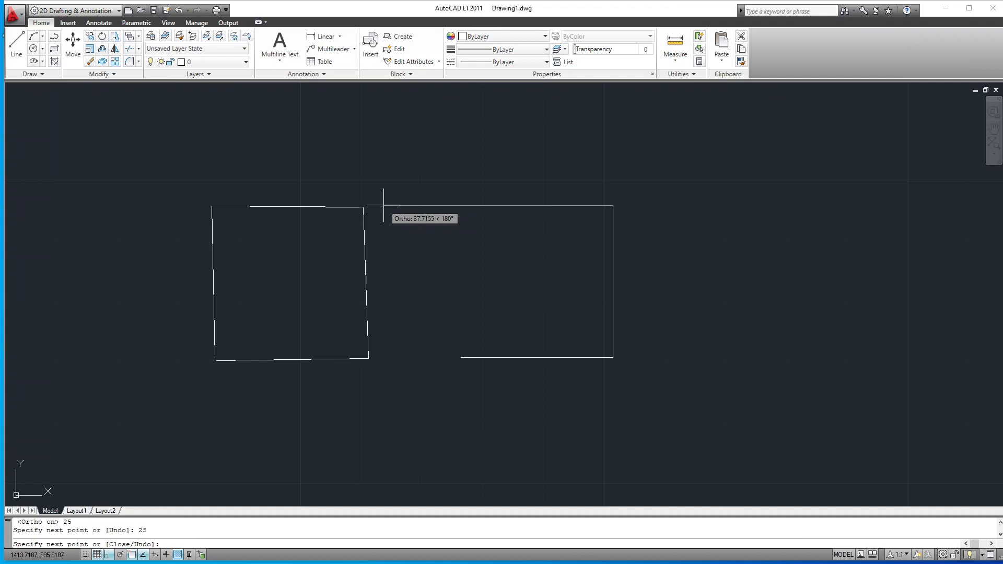
key(Return)
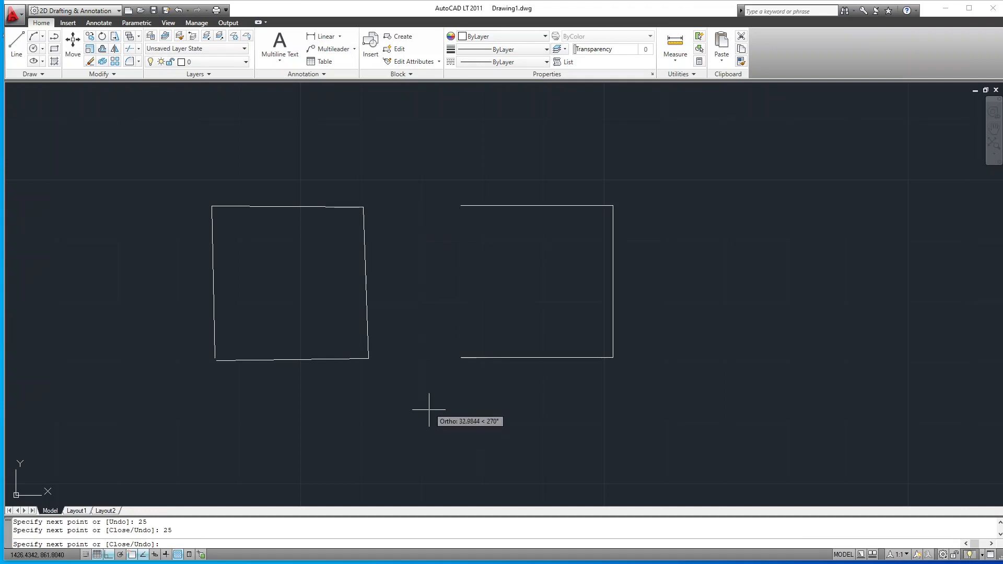
key(Return)
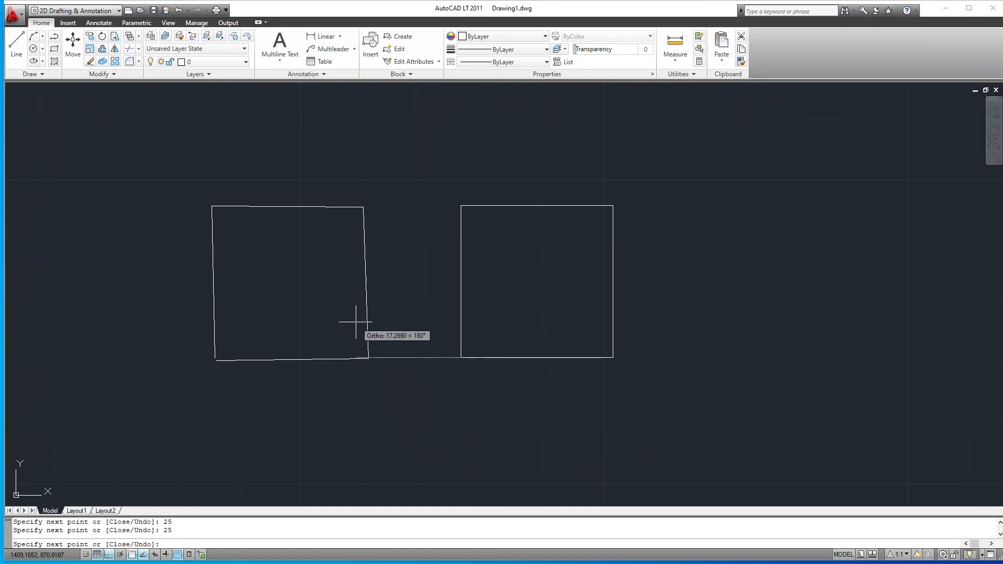
key(Escape)
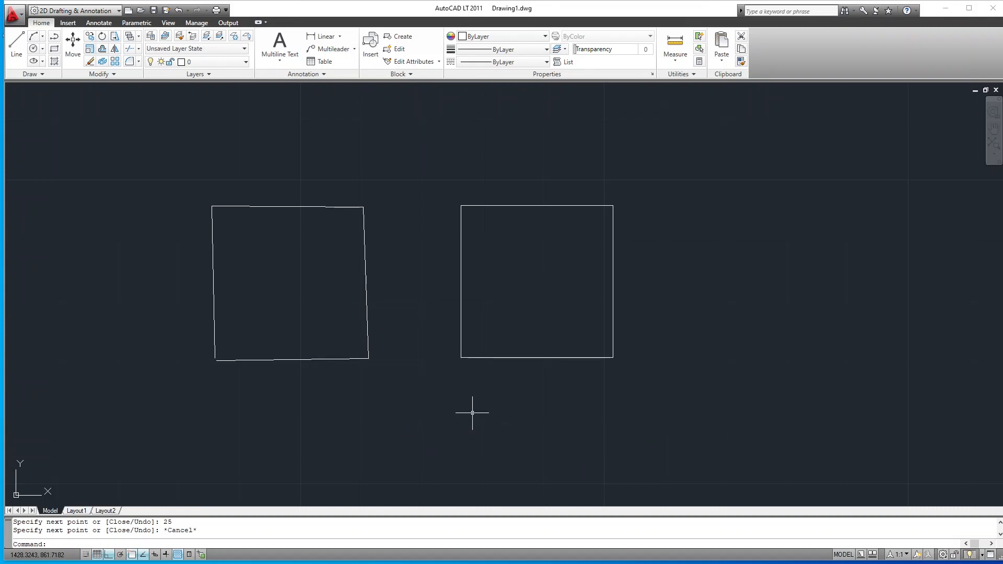